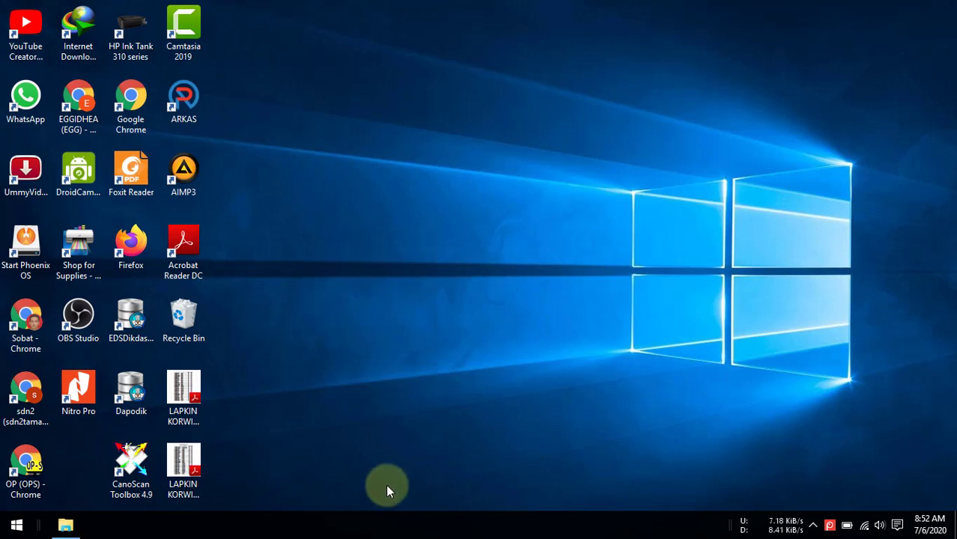
# Step: Launch Chrome with the OP (OPS) profile, search Google for "sipintar enterprise" and open the SIPINTAR Enterprise login result
pyautogui.doubleClick(25, 461)
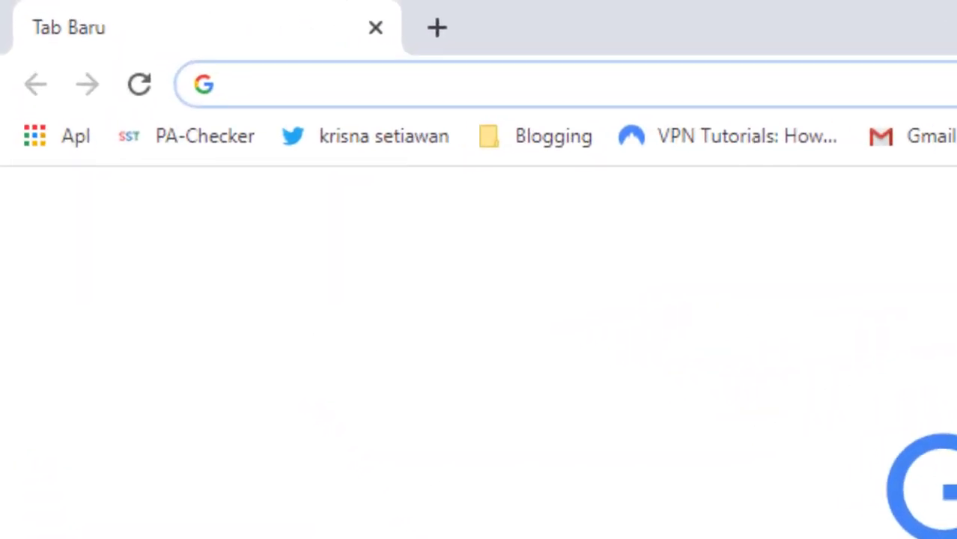
pyautogui.click(291, 95)
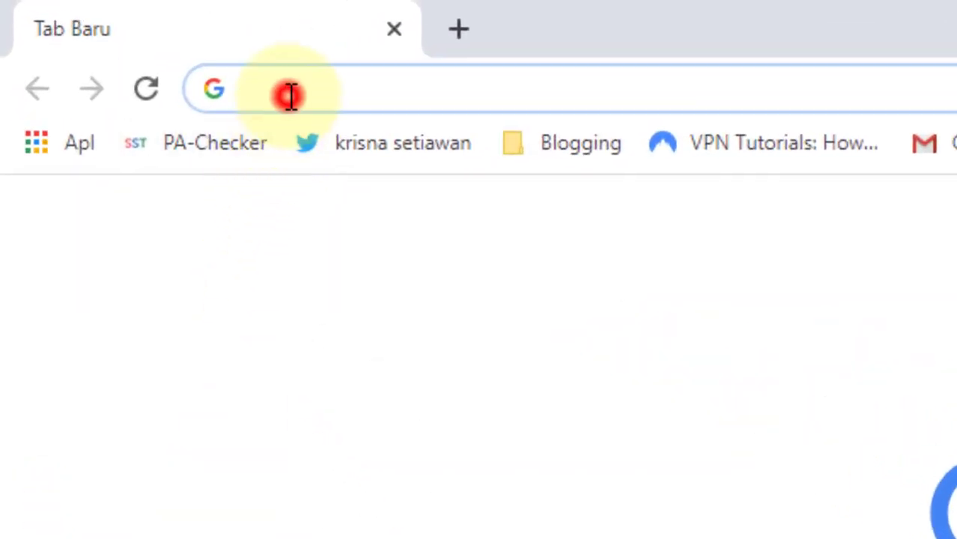
pyautogui.write('sip')
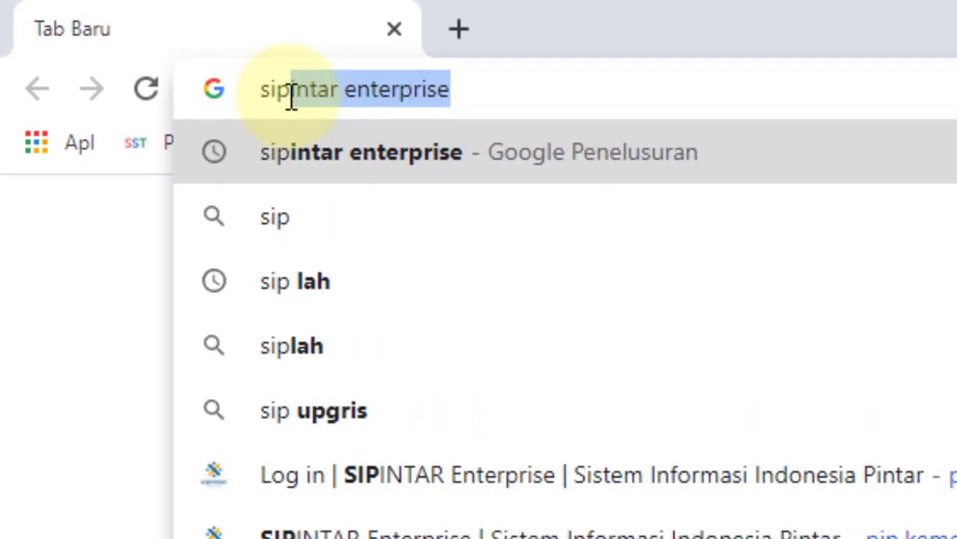
pyautogui.press('Return')
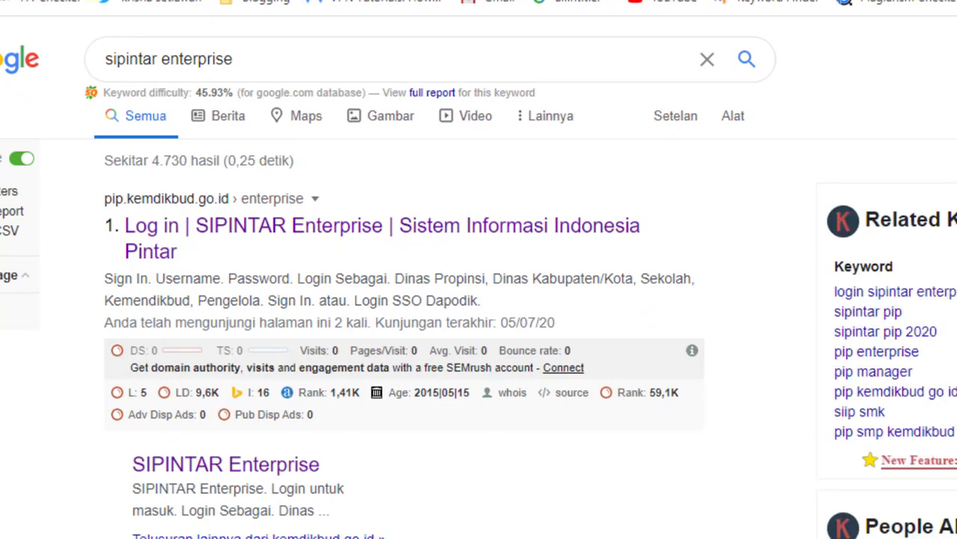
pyautogui.click(290, 238)
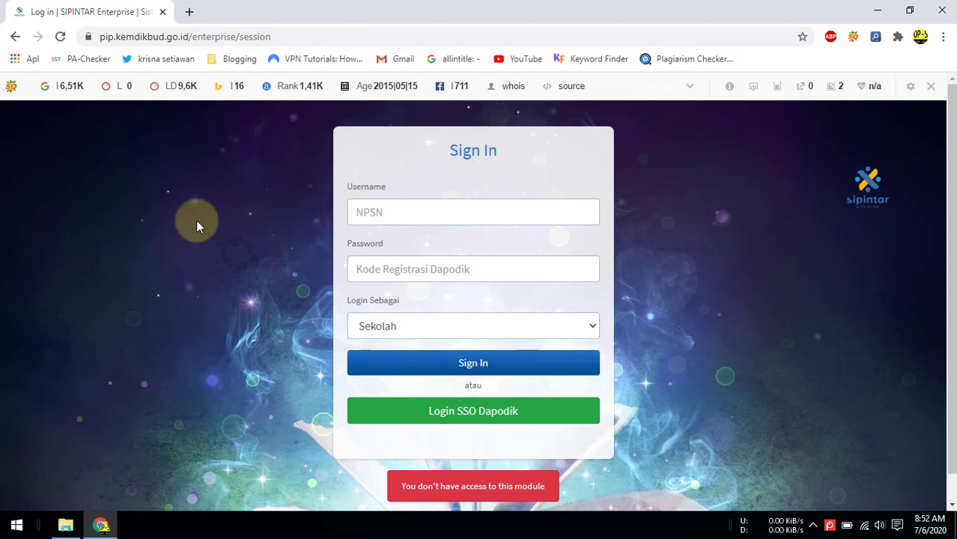
# Step: Sign in to SIPINTAR as Sekolah through Login SSO Dapodik with the prefilled account, dismissing the translation prompt
pyautogui.click(489, 331)
pyautogui.click(474, 380)
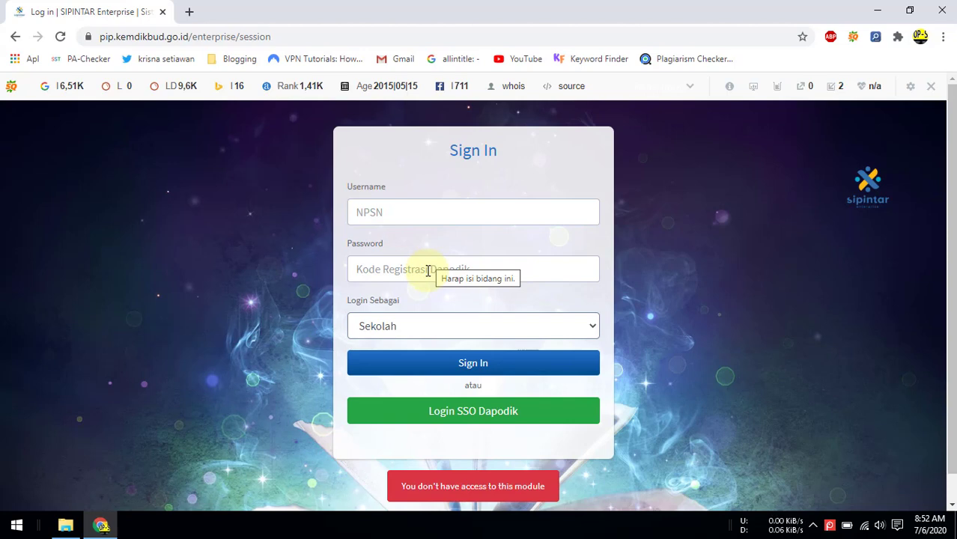
pyautogui.click(464, 410)
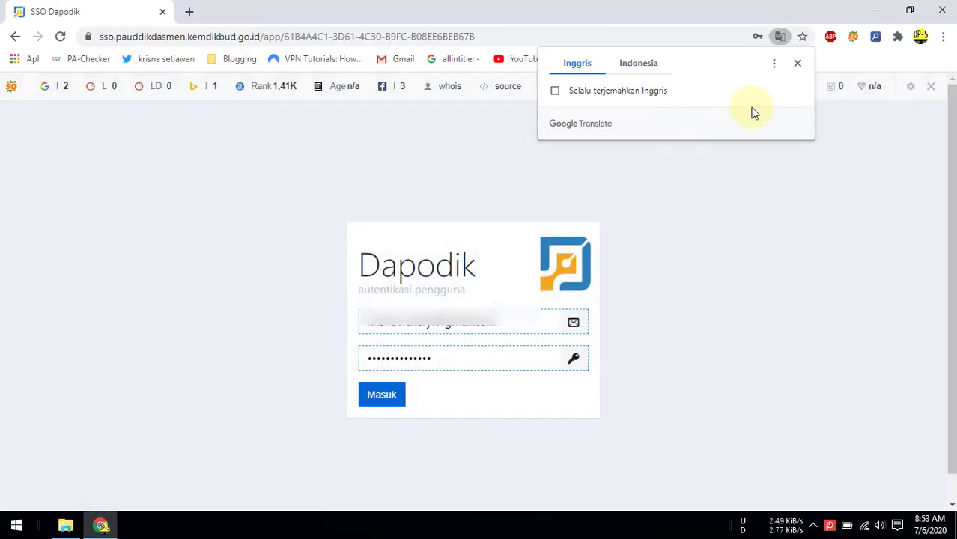
pyautogui.click(798, 64)
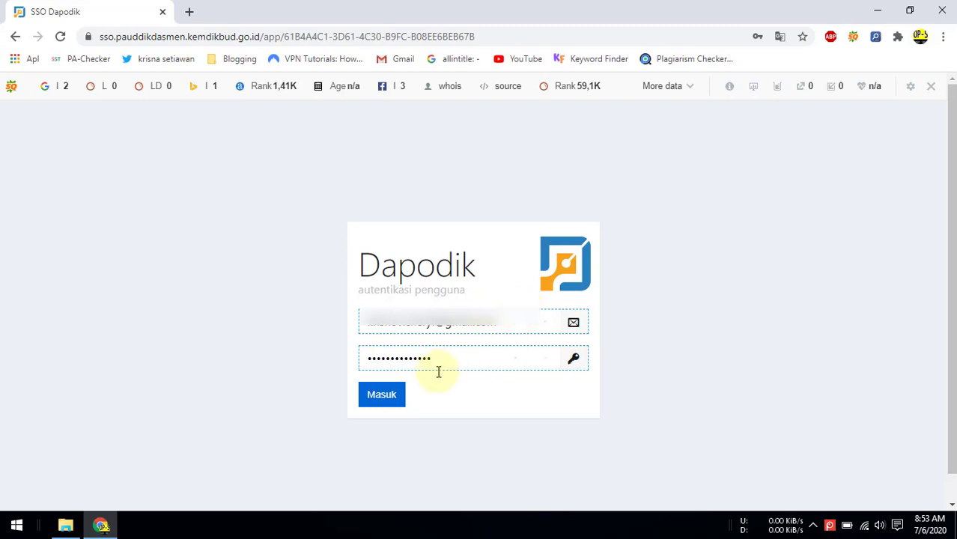
pyautogui.click(392, 395)
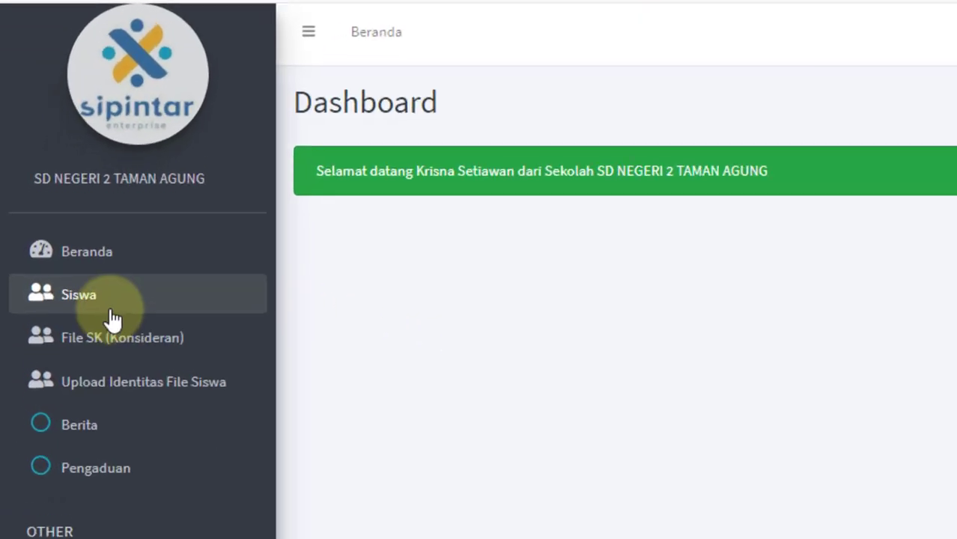
# Step: Open the Siswa page and examine the available filter choices for Tahun, Tahap and Status Pencairan
pyautogui.click(120, 324)
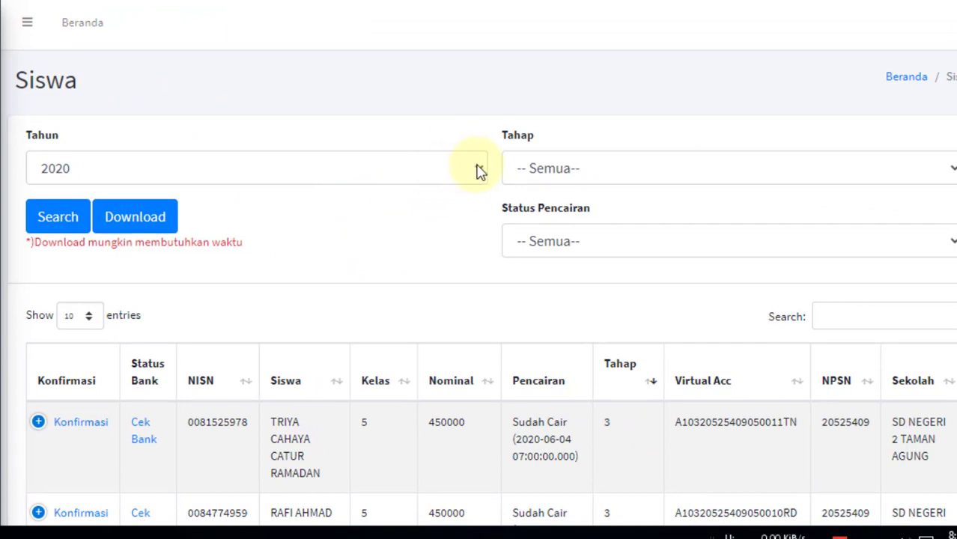
pyautogui.click(477, 170)
pyautogui.click(479, 169)
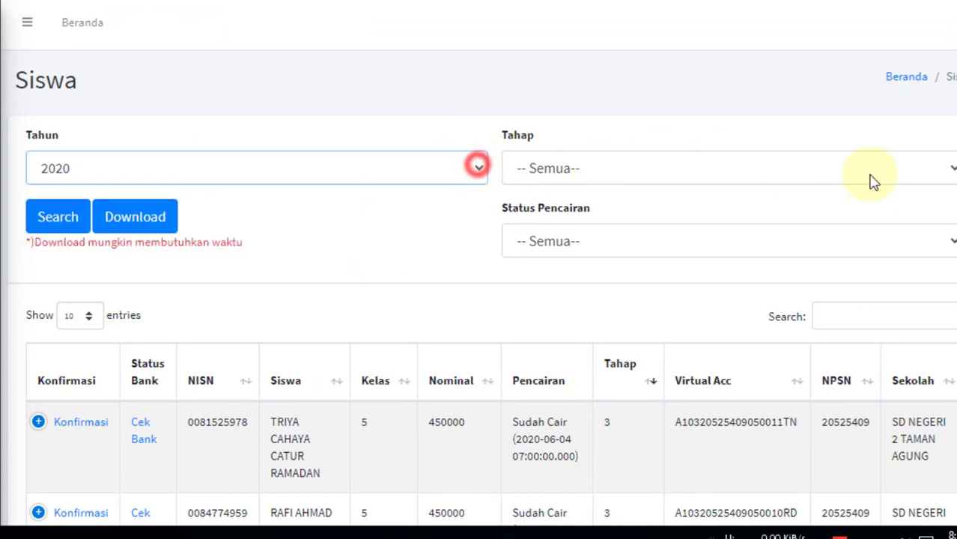
pyautogui.click(952, 169)
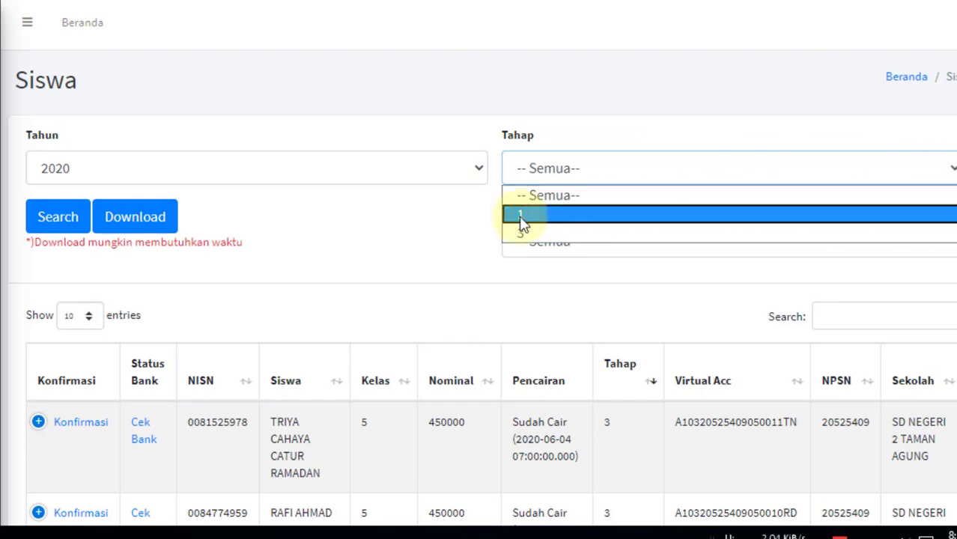
pyautogui.click(449, 222)
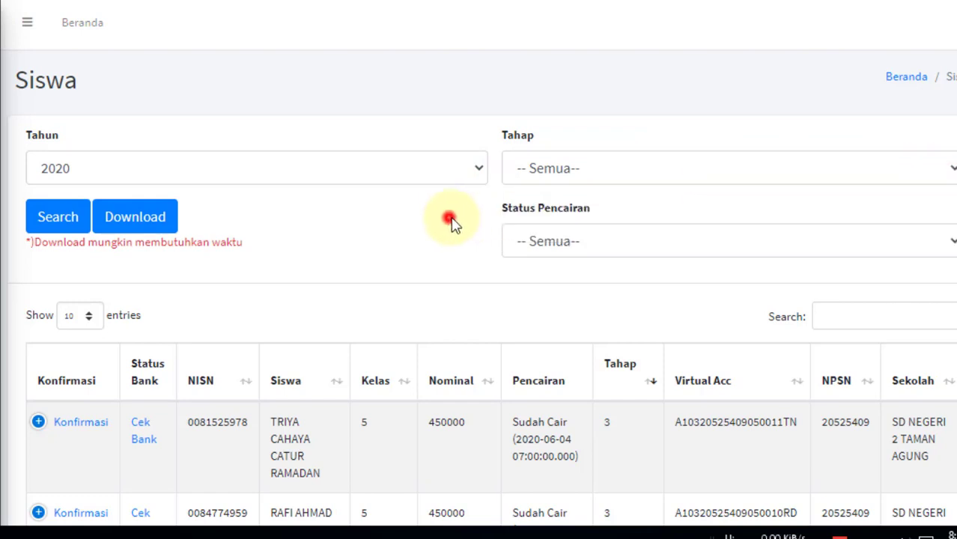
pyautogui.click(952, 238)
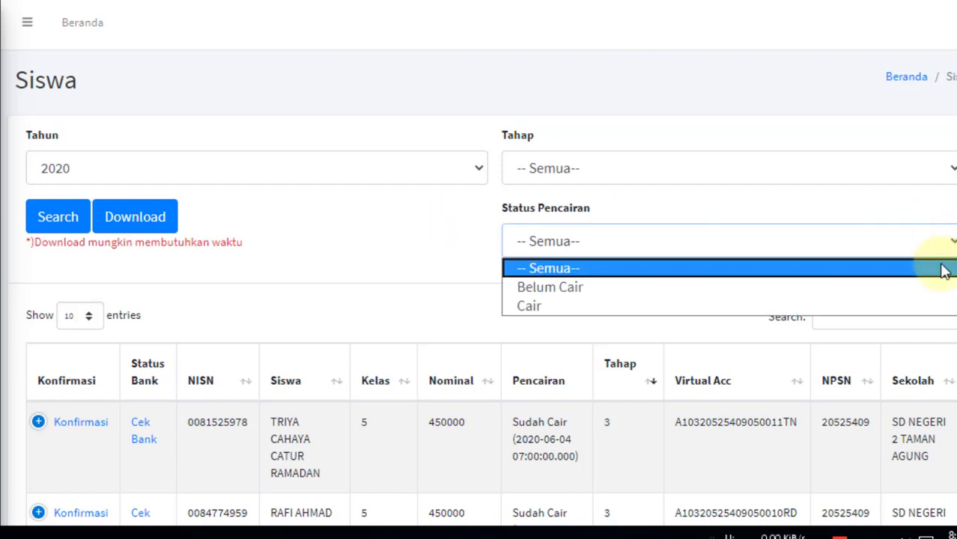
pyautogui.click(358, 268)
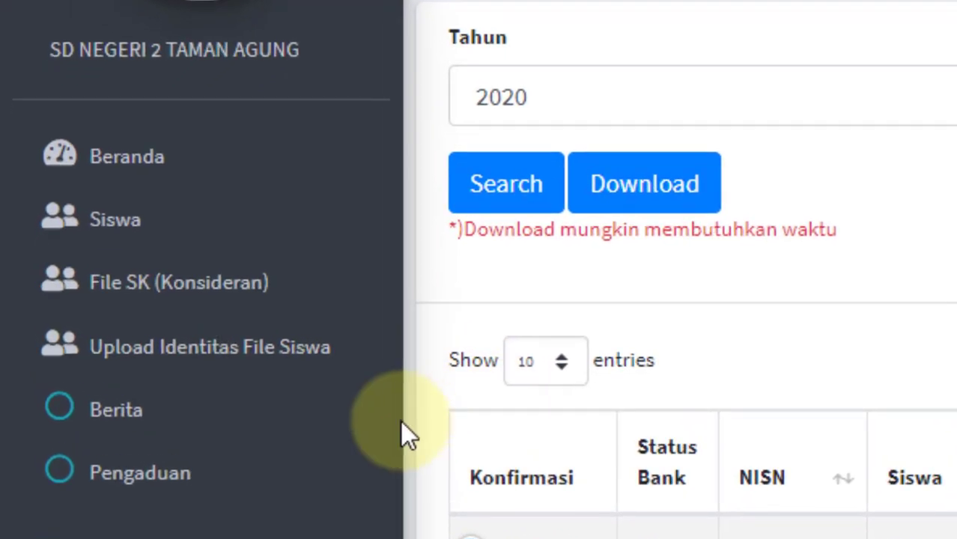
# Step: Open the Upload Identitas File Siswa page and review the files its form requires
pyautogui.click(313, 368)
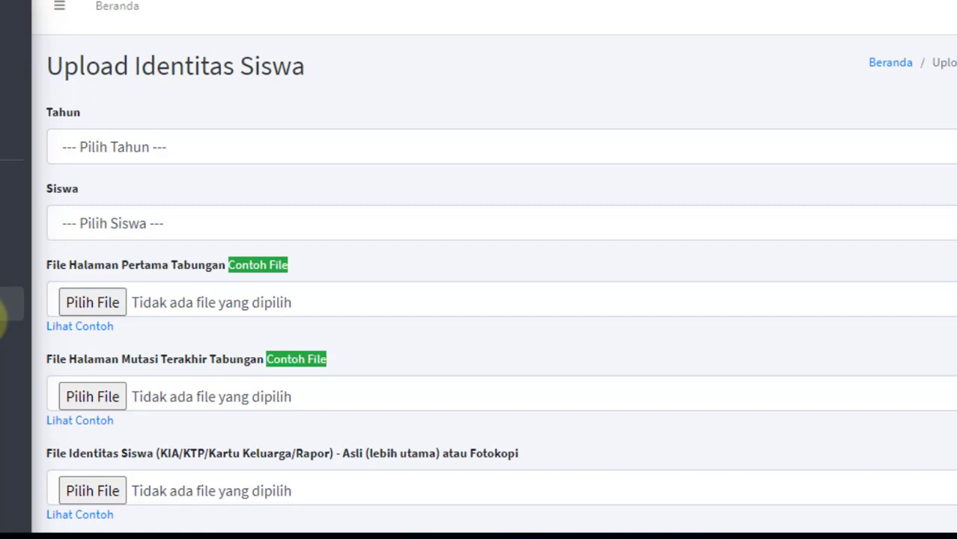
pyautogui.scroll(-2, 469, 238)
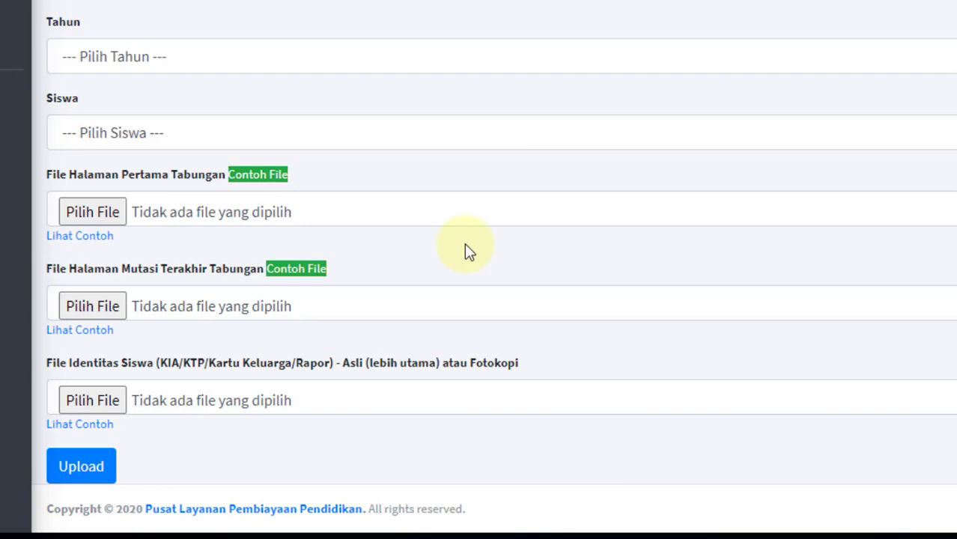
pyautogui.scroll(1, 380, 226)
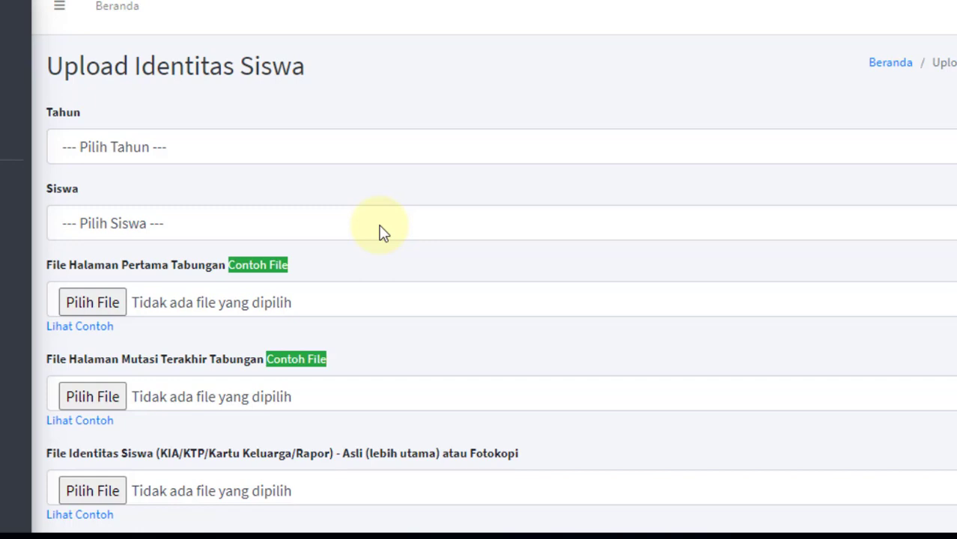
# Step: Set Tahun to 2020 and find the student by first name to select her in the Siswa field
pyautogui.click(382, 149)
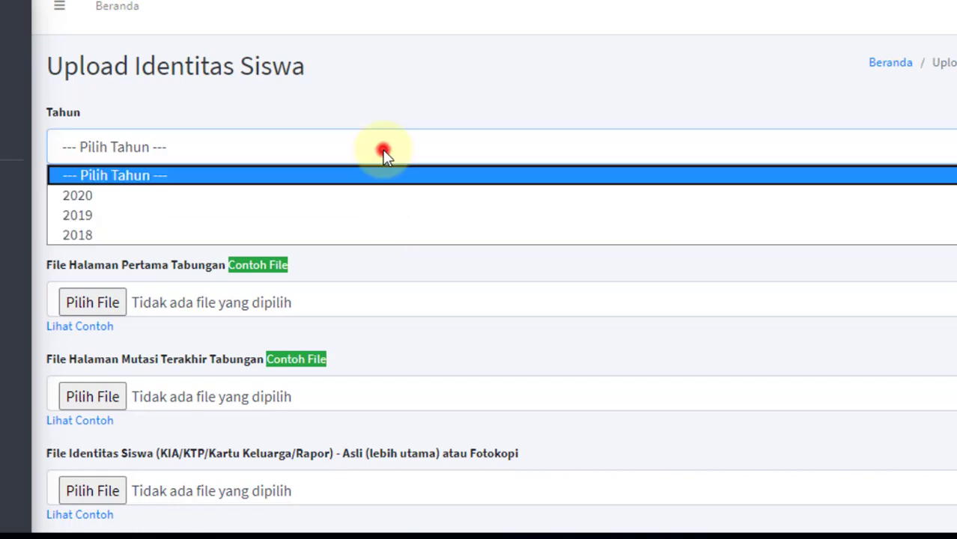
pyautogui.click(365, 197)
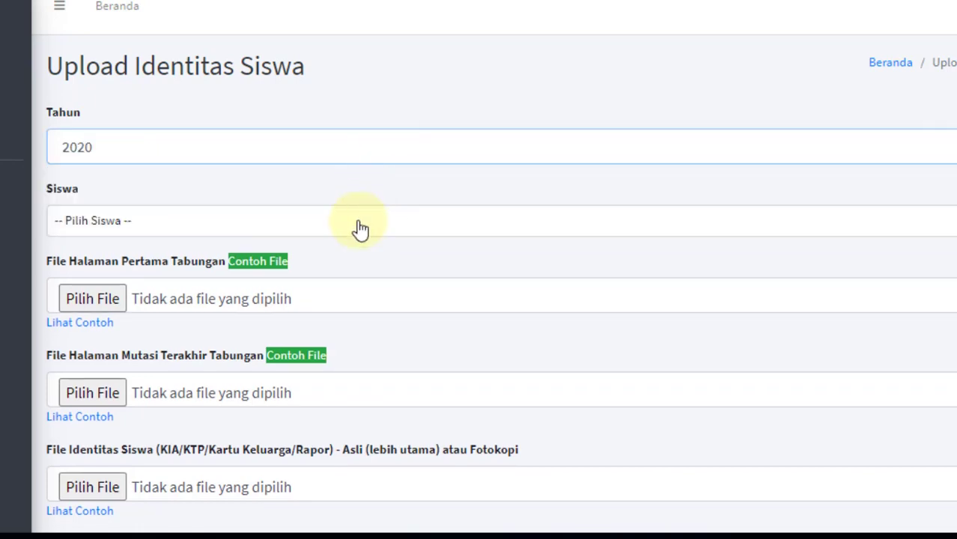
pyautogui.click(359, 225)
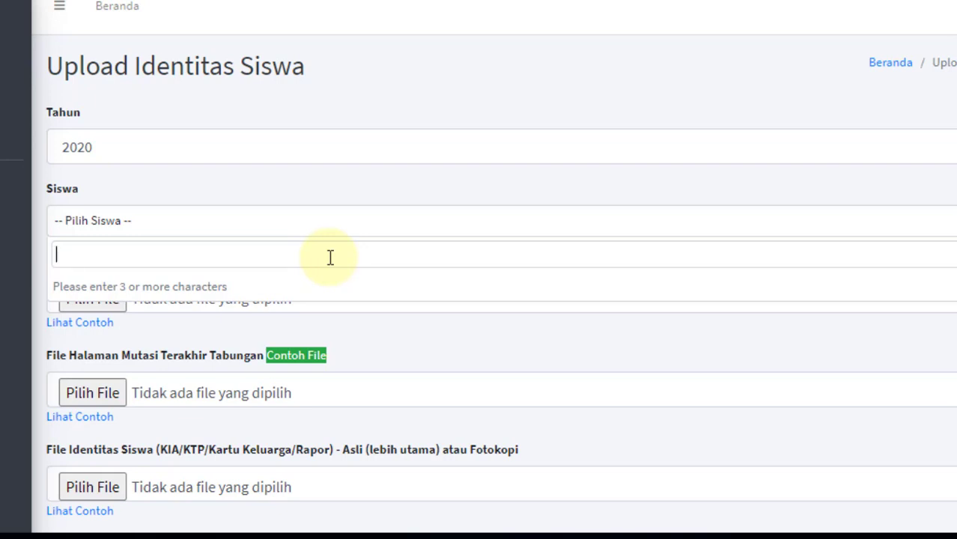
pyautogui.write('fani')
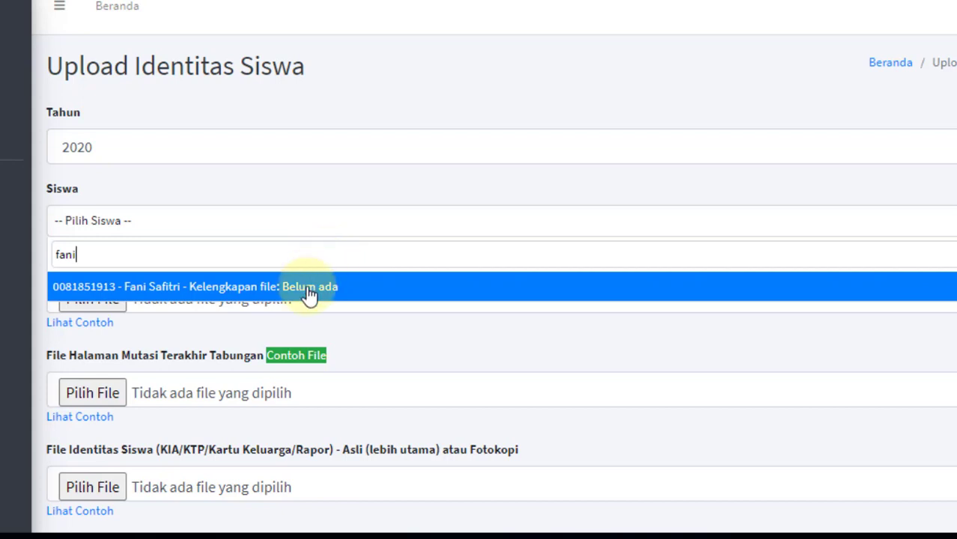
pyautogui.click(307, 287)
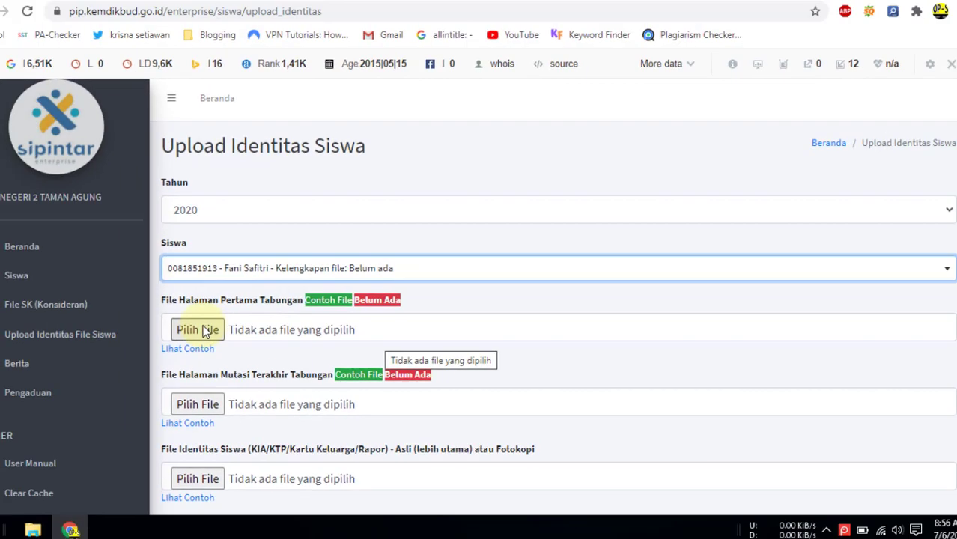
# Step: Attach the student's Buku 1 image as the savings book's first page and the Buku - 2 image as its last transaction page
pyautogui.click(93, 298)
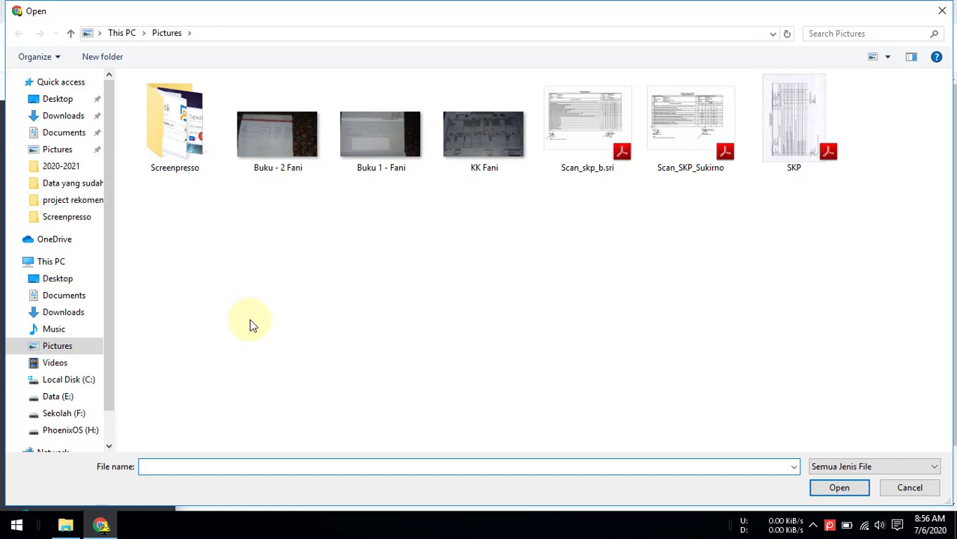
pyautogui.click(362, 150)
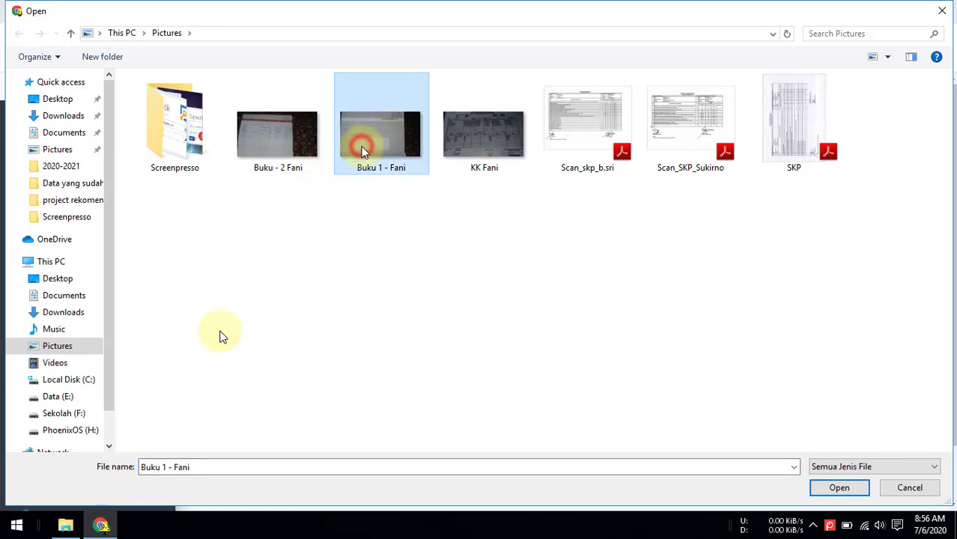
pyautogui.click(850, 488)
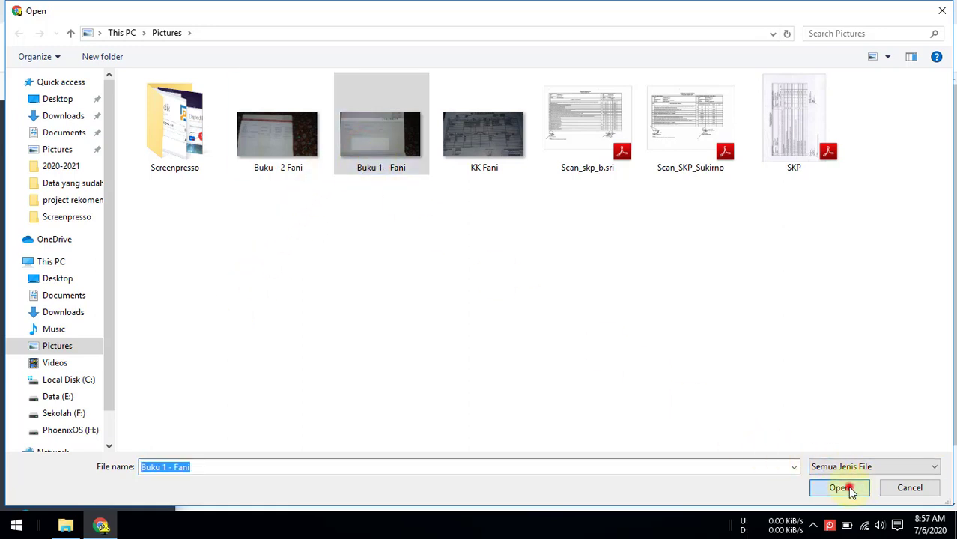
pyautogui.click(211, 406)
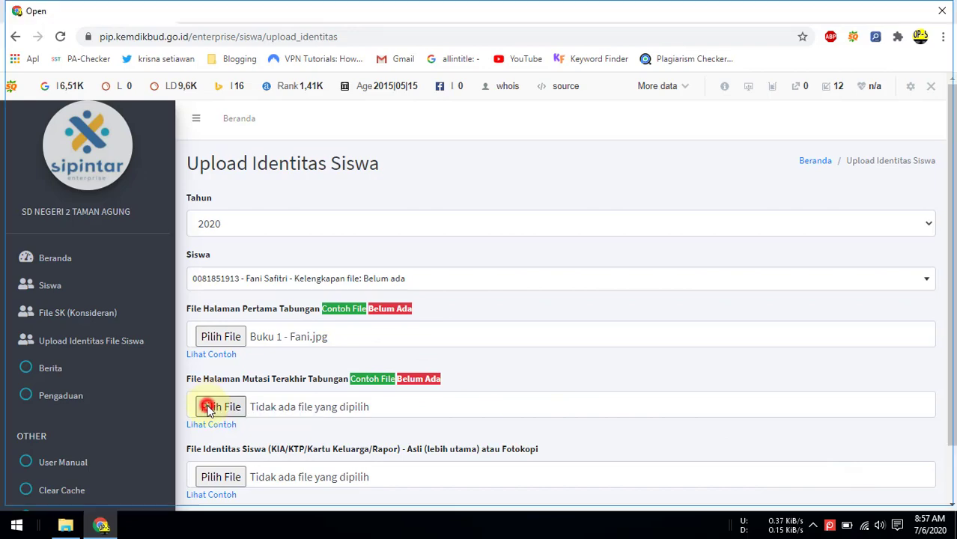
pyautogui.click(298, 164)
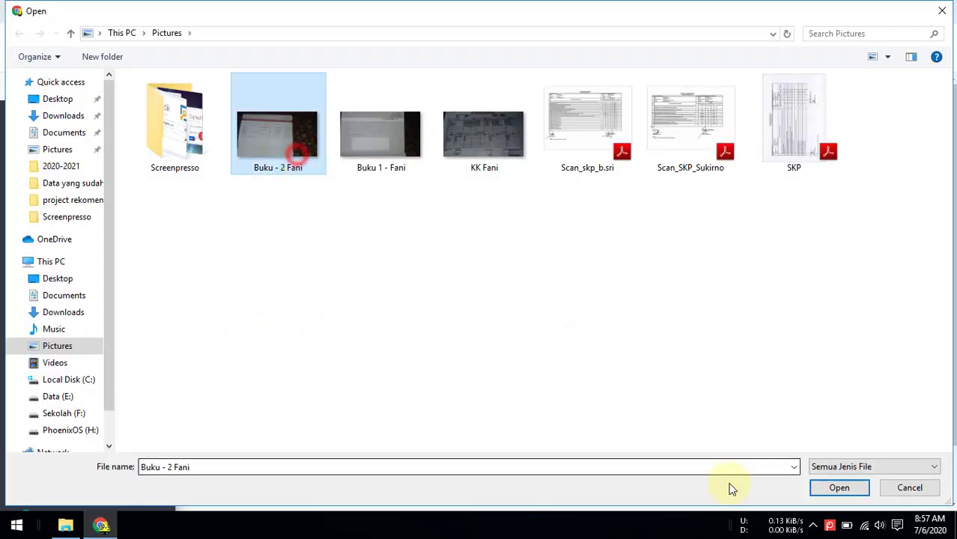
pyautogui.click(847, 491)
# Step: Attach the student's KK image as the File Identitas Siswa and upload all the chosen files
pyautogui.scroll(-1, 524, 382)
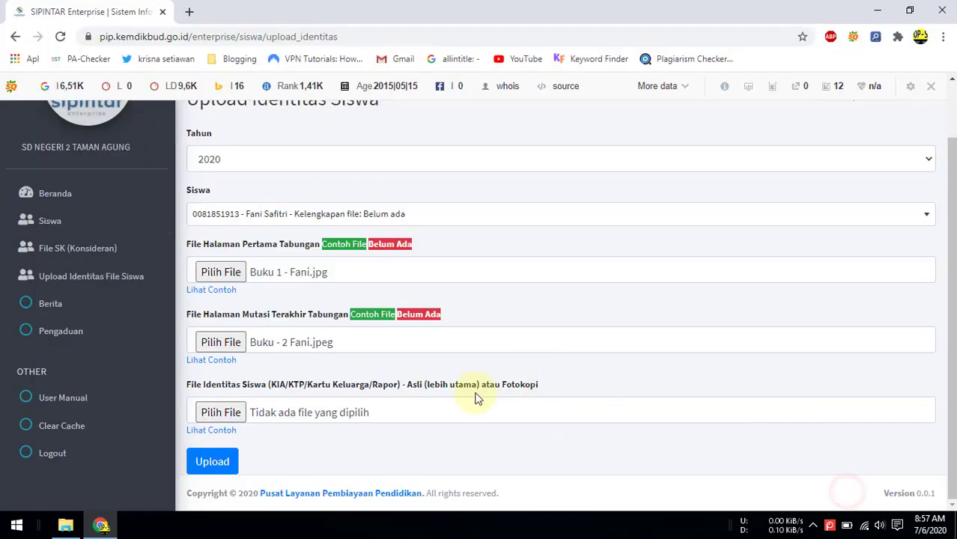
pyautogui.click(229, 409)
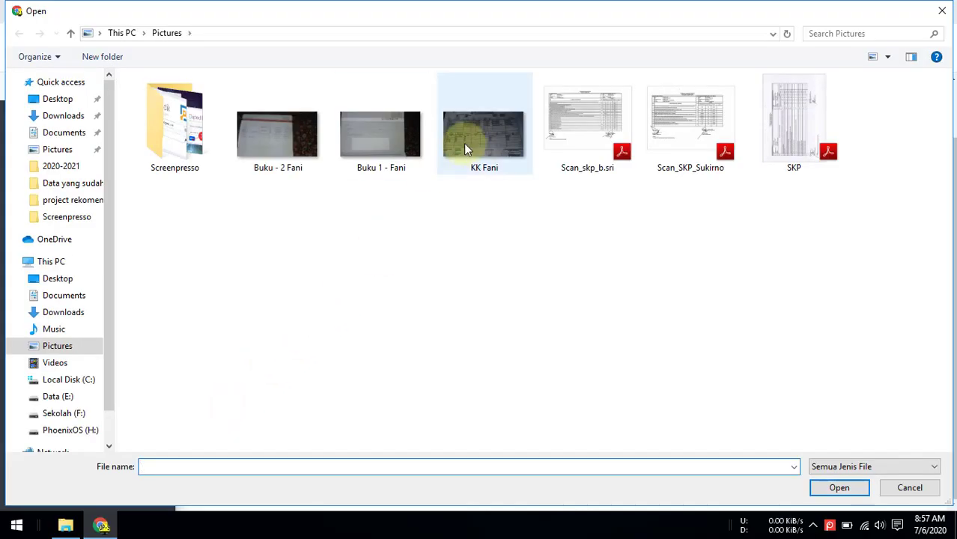
pyautogui.click(463, 143)
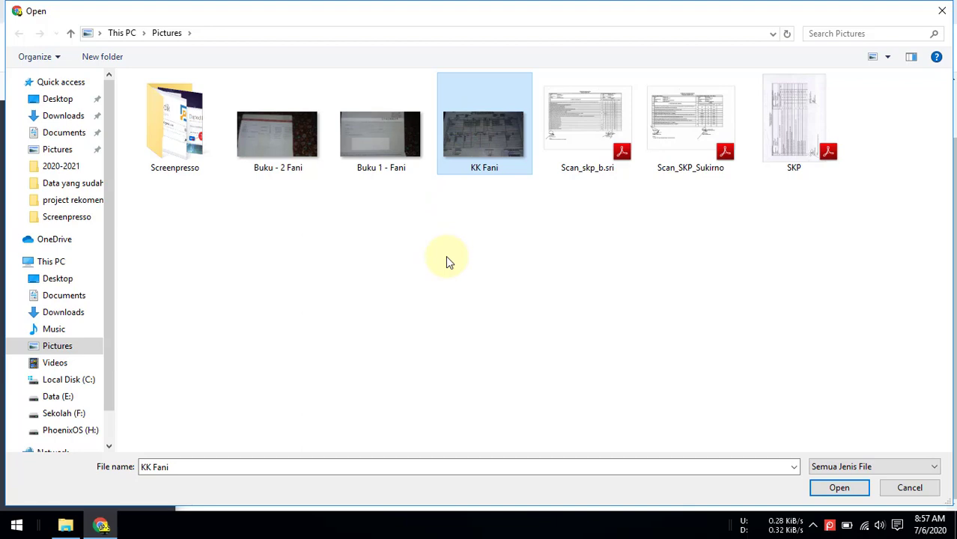
pyautogui.click(844, 490)
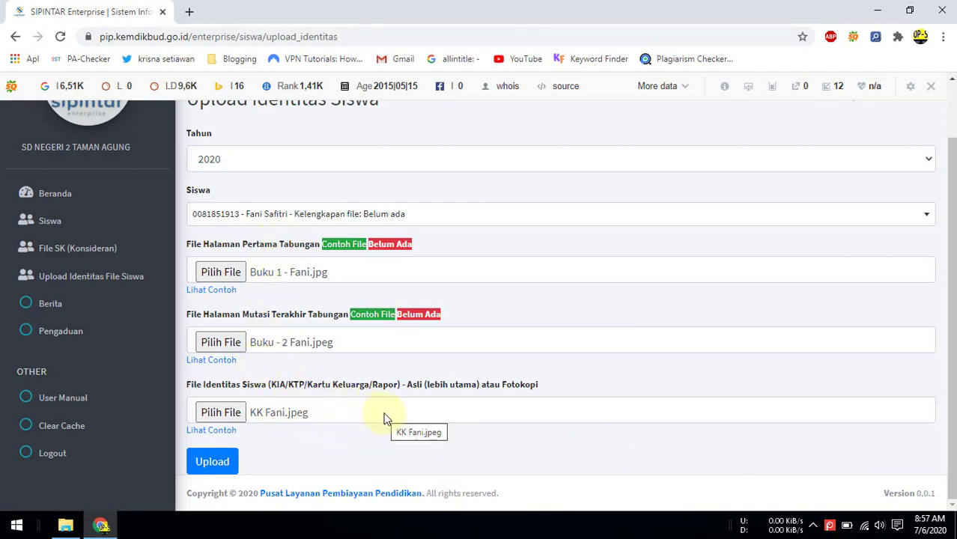
pyautogui.click(217, 458)
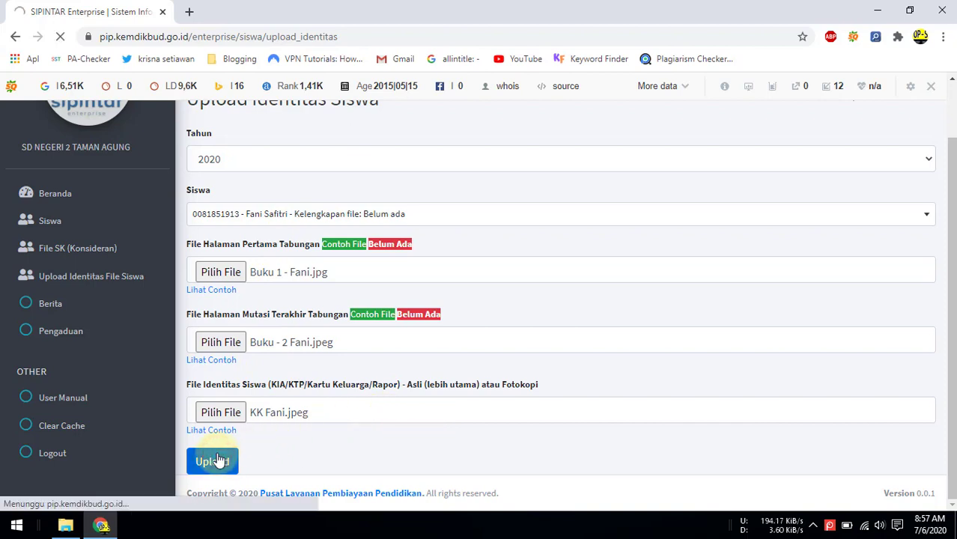